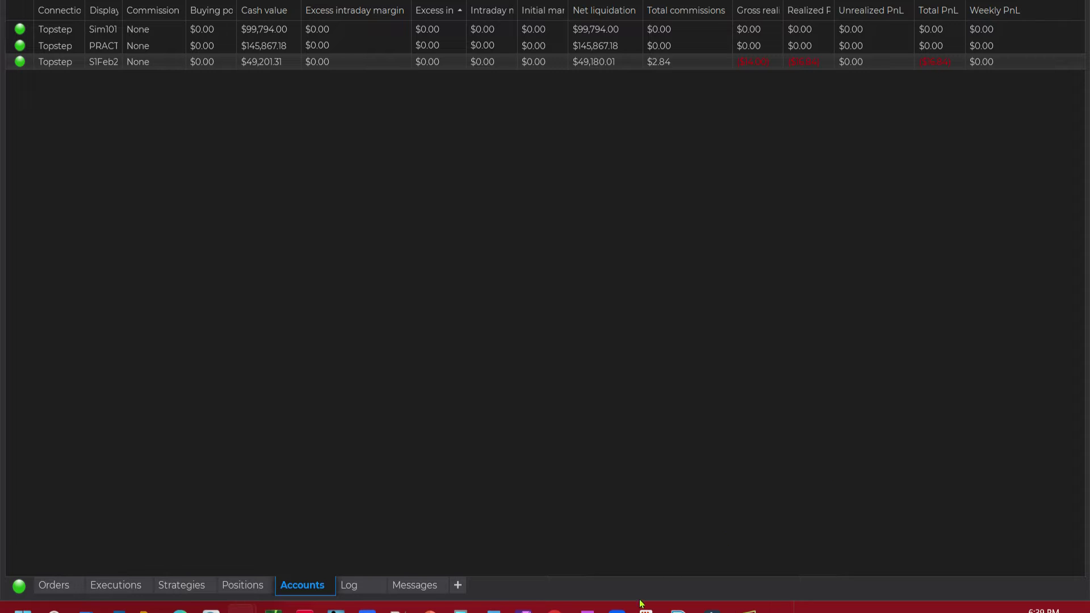
- Bring up the Chrome window with the Google results for topstep commissions
{"action": "mouse_move", "coordinate": [565, 611]}
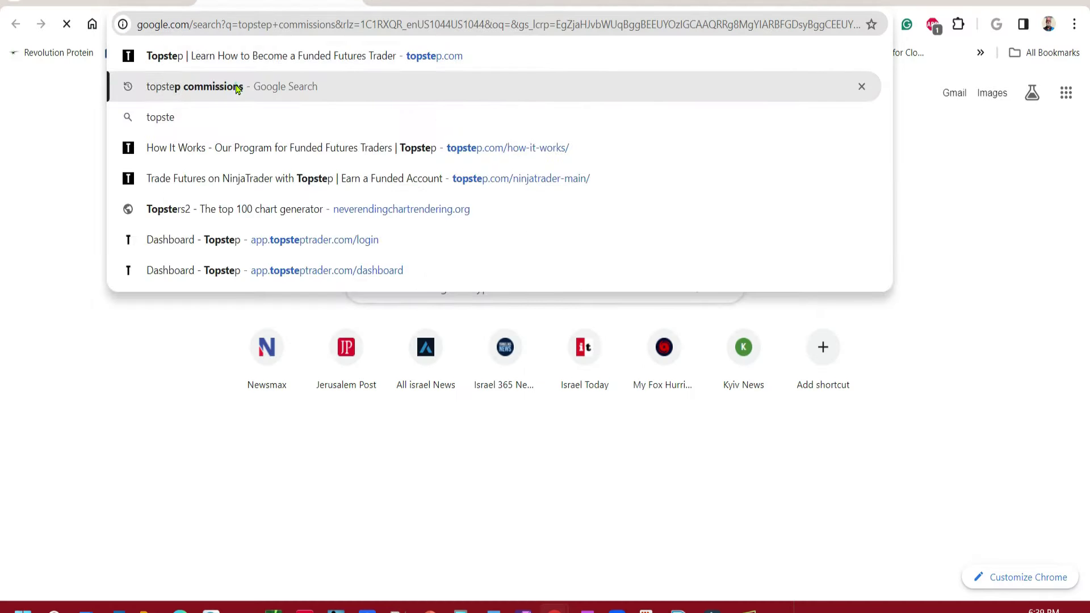
- Find the $1.42 Rithmic MNQ fee in Topstep's Trading Combine fees article, then close it
{"action": "left_click", "coordinate": [235, 83]}
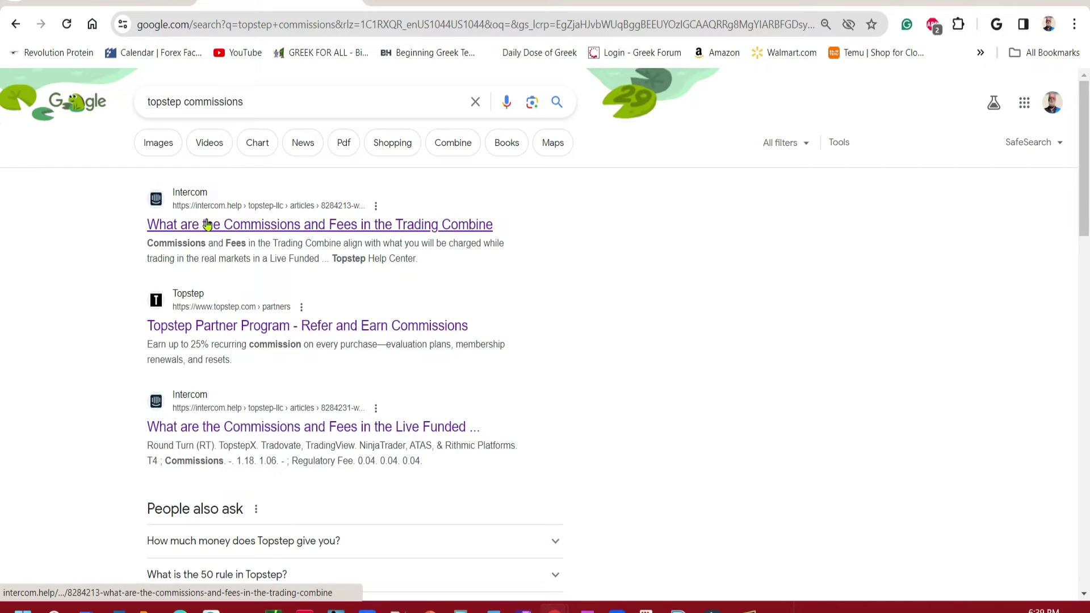
{"action": "left_click", "coordinate": [170, 226]}
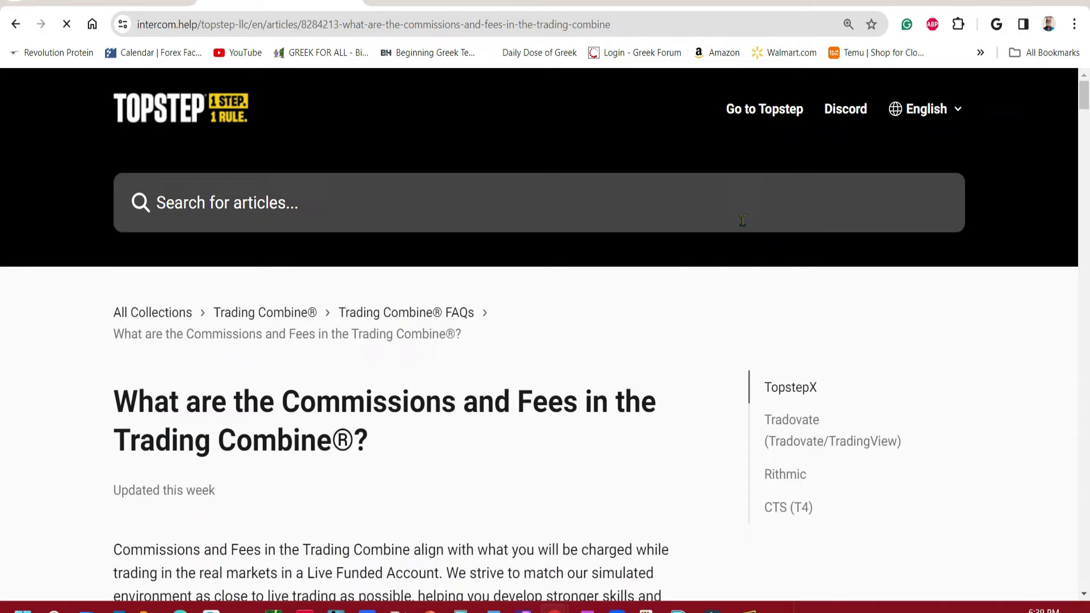
{"action": "scroll", "coordinate": [733, 246], "scroll_direction": "down", "scroll_amount": 10}
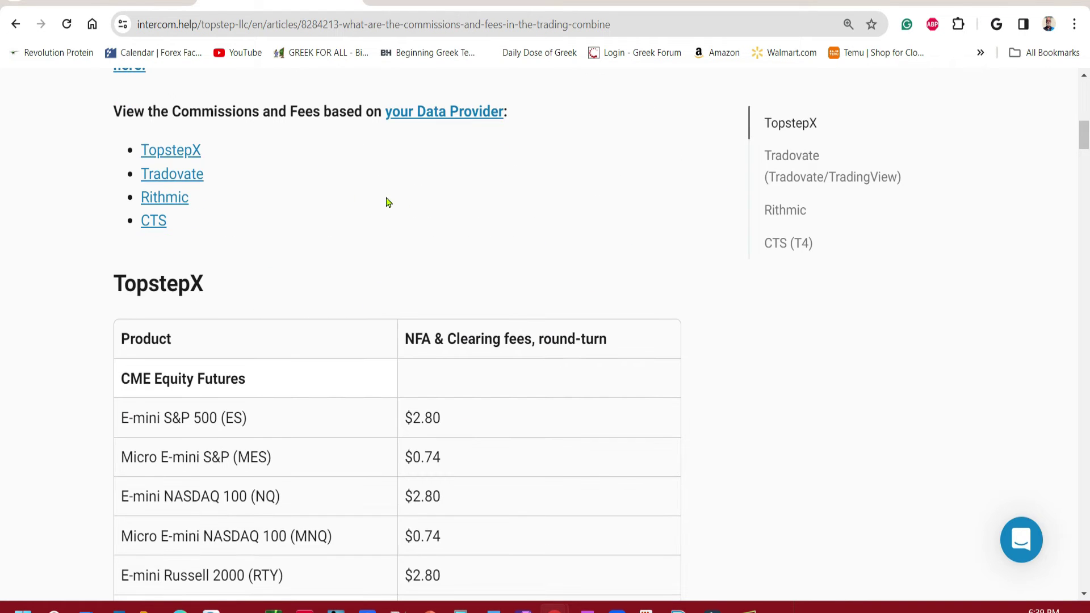
{"action": "left_click", "coordinate": [181, 200]}
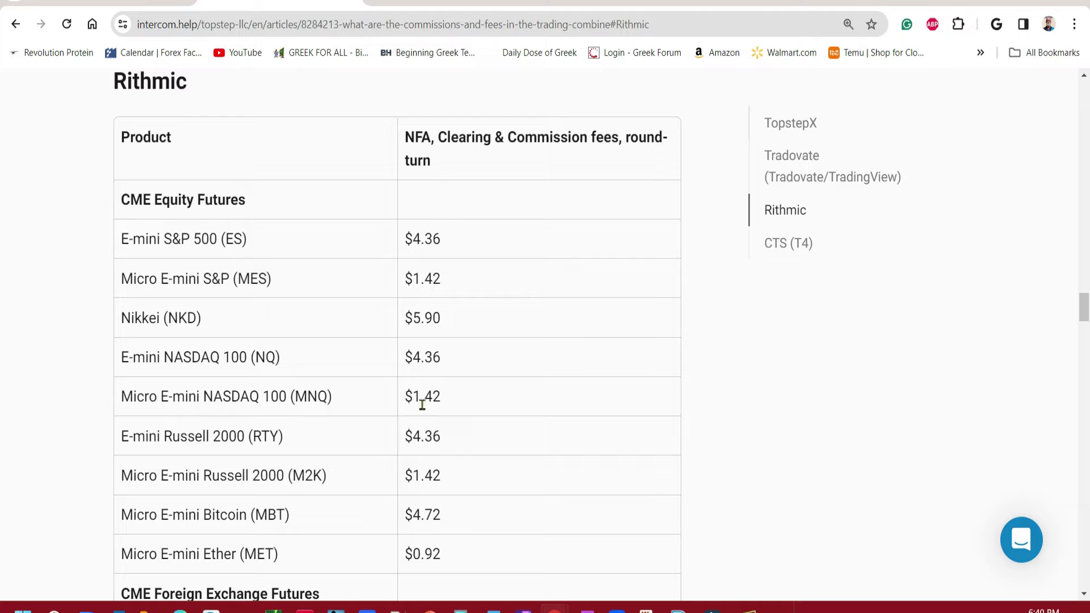
{"action": "left_click_drag", "start_coordinate": [438, 396], "coordinate": [416, 394]}
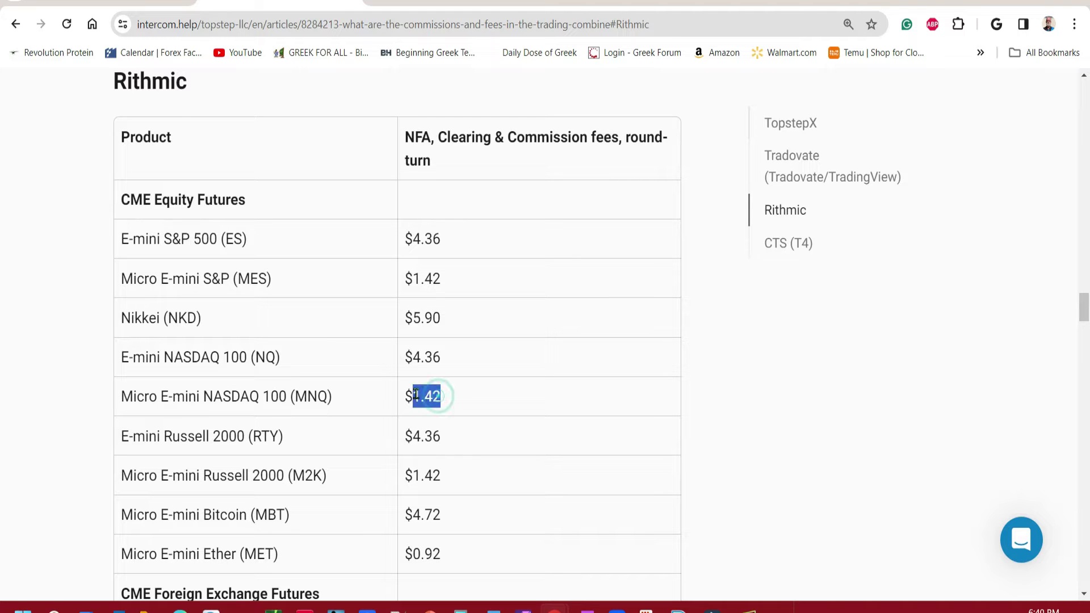
{"action": "left_click", "coordinate": [428, 394]}
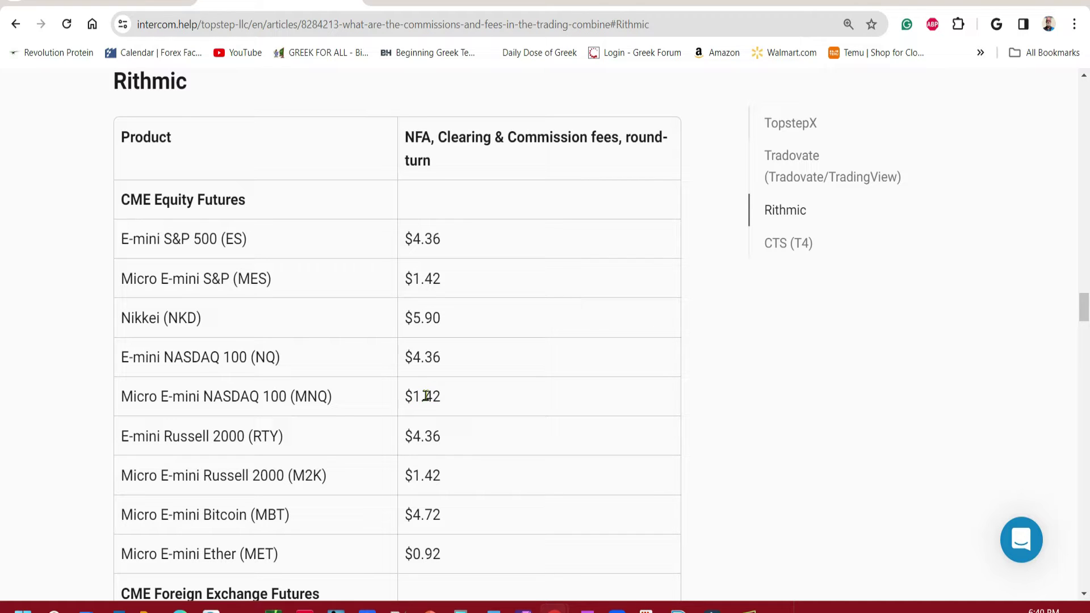
{"action": "left_click", "coordinate": [353, 2]}
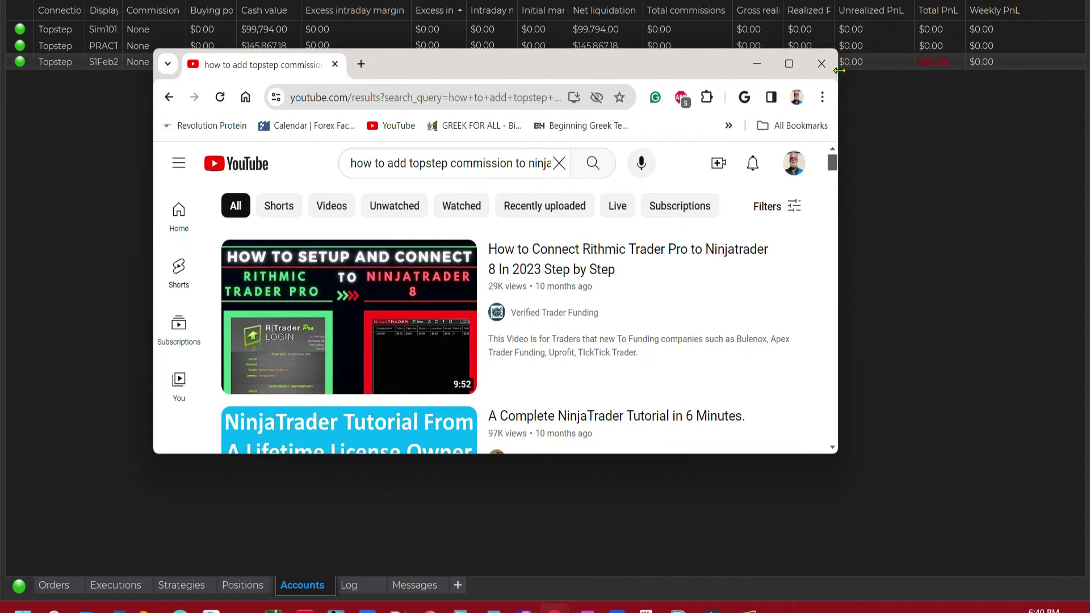
- Minimize Chrome and open the Commissions settings from the Tools menu
{"action": "left_click", "coordinate": [789, 63]}
{"action": "left_click", "coordinate": [1010, 11]}
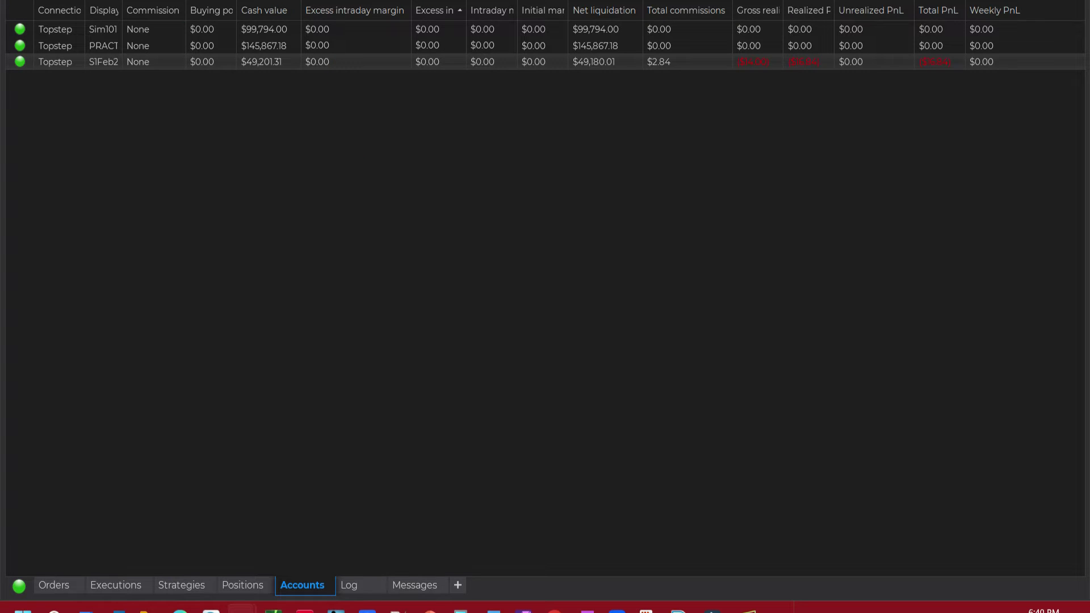
{"action": "left_click", "coordinate": [187, 0]}
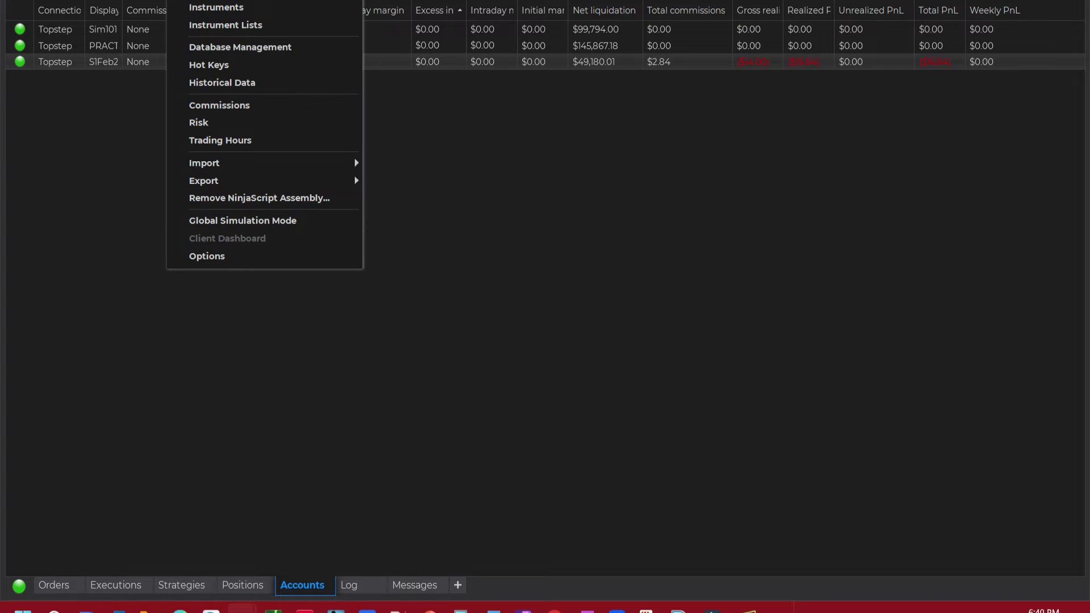
{"action": "left_click", "coordinate": [232, 112]}
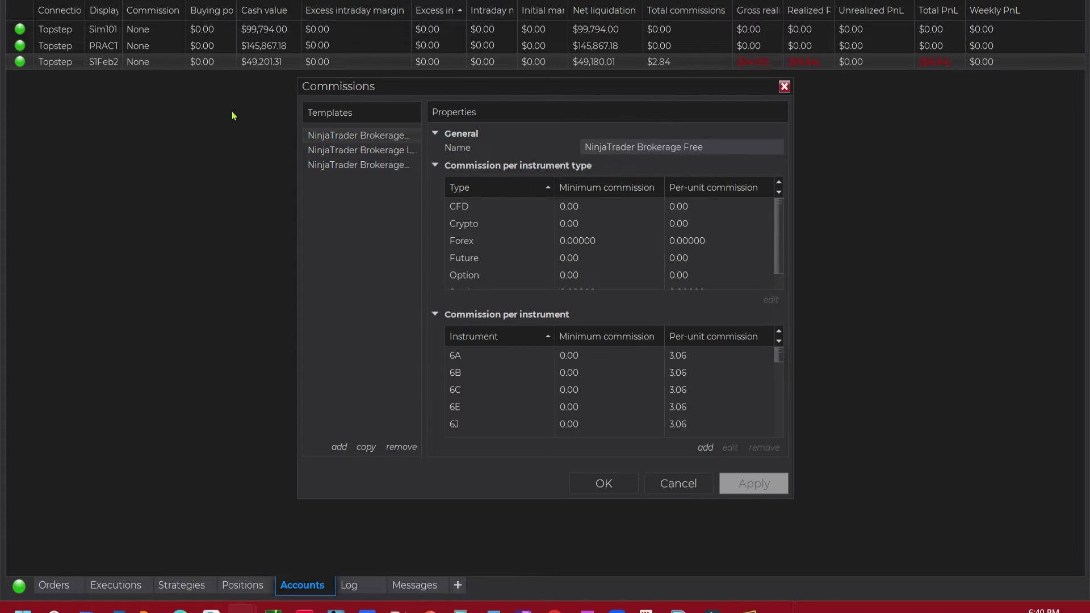
- Add a template named 'Topstep Commissions' and open its Future commission values for editing
{"action": "left_click", "coordinate": [337, 446]}
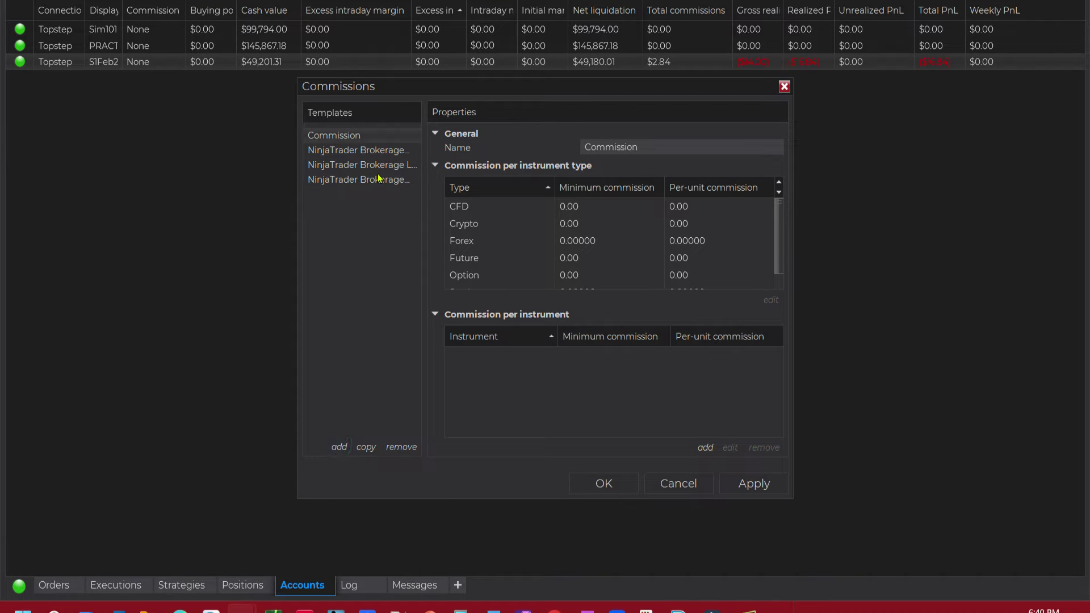
{"action": "left_click", "coordinate": [355, 131]}
{"action": "left_click", "coordinate": [659, 151]}
{"action": "double_click", "coordinate": [660, 151]}
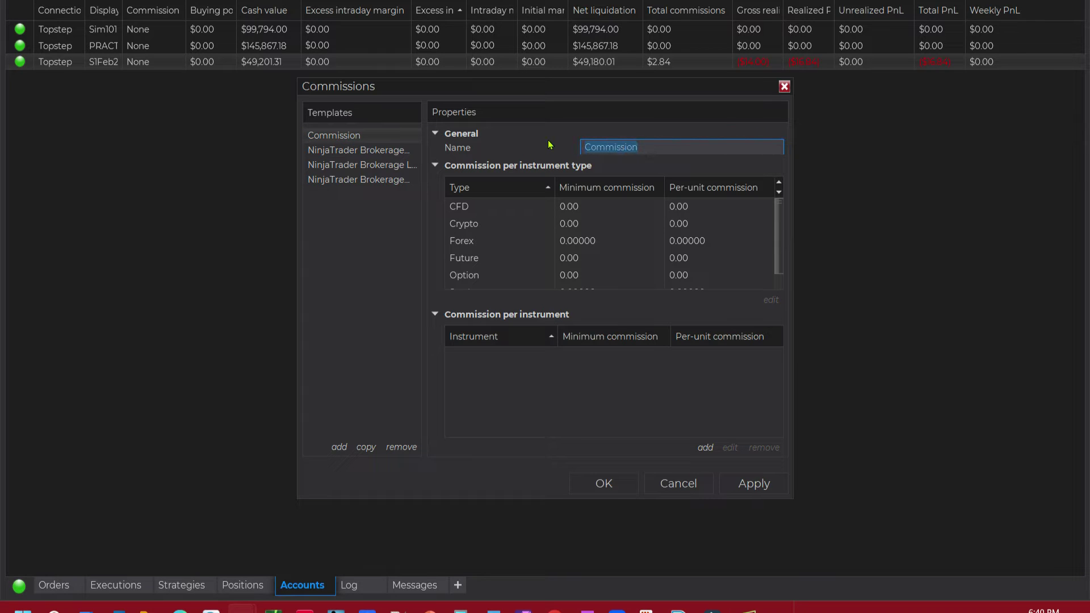
{"action": "type", "text": "Topstep Commissions"}
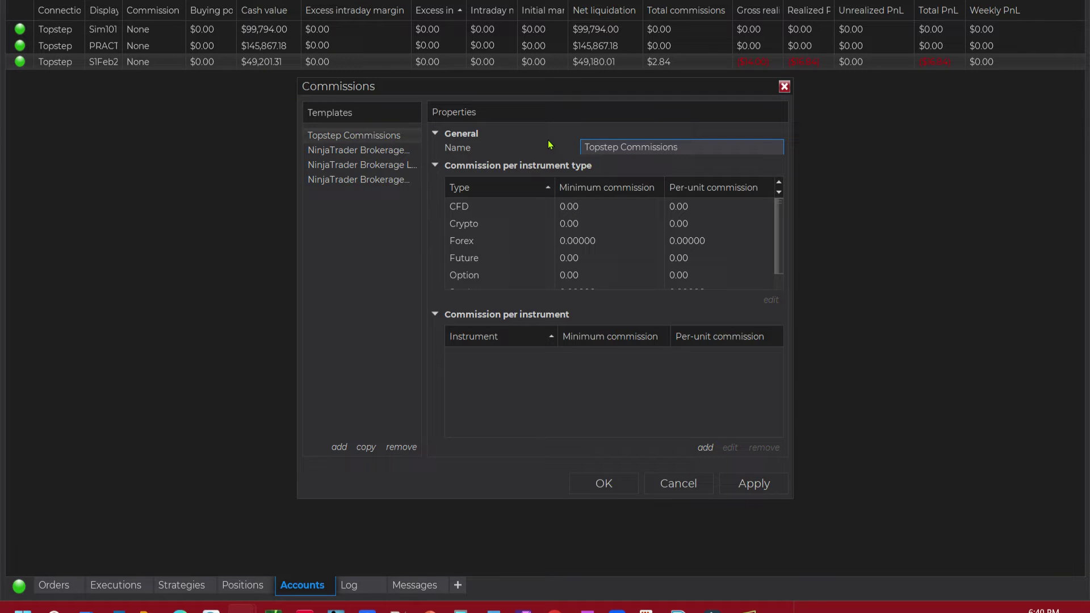
{"action": "left_click", "coordinate": [467, 264]}
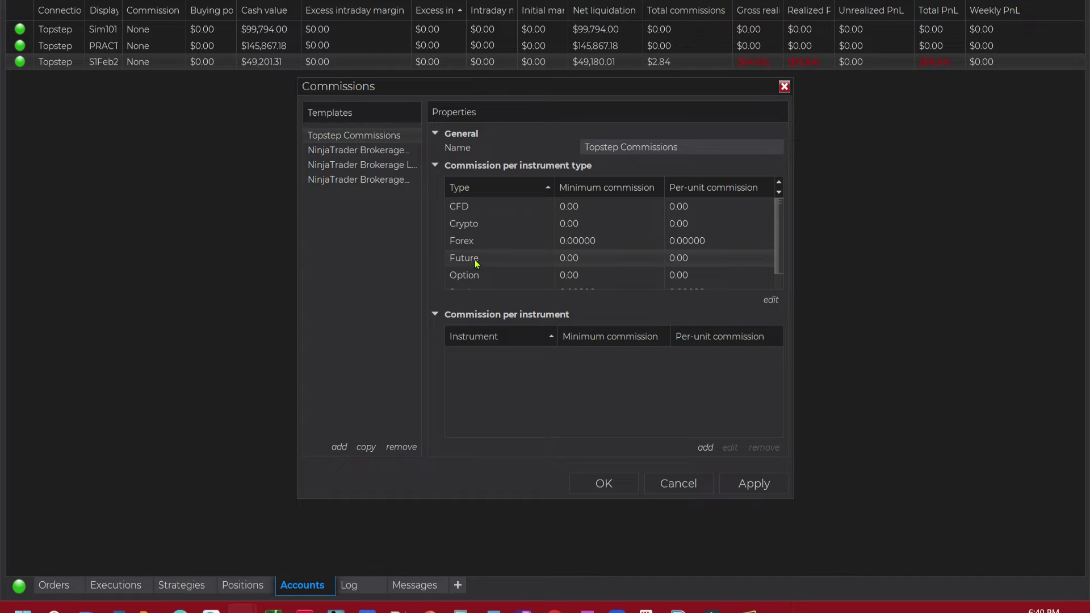
{"action": "left_click", "coordinate": [771, 300]}
- Enter 2.13 as both the Future minimum and per-unit commission and confirm
{"action": "left_click", "coordinate": [554, 286]}
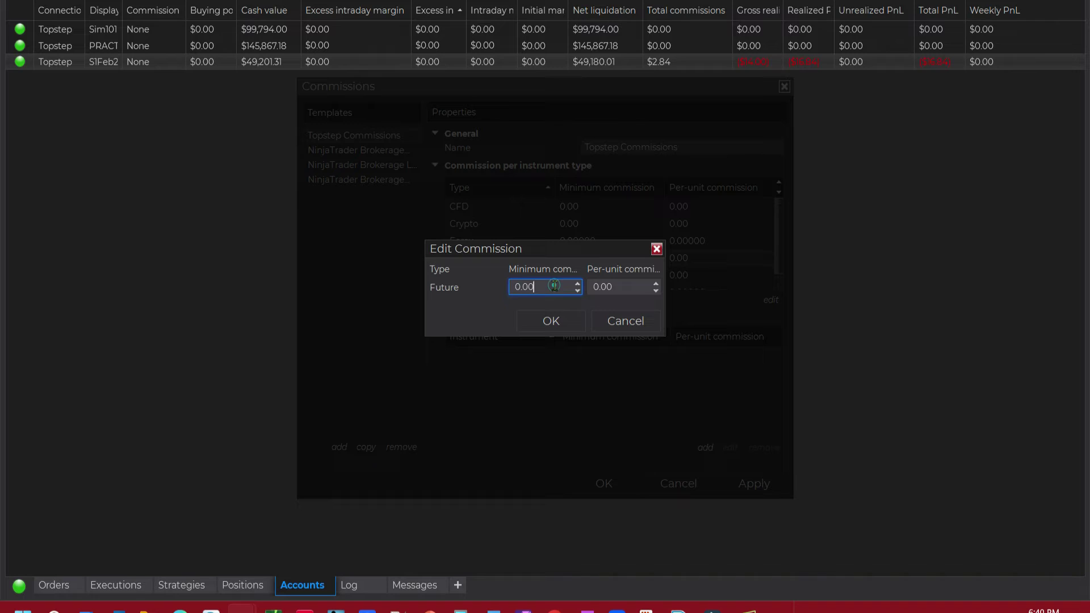
{"action": "left_click", "coordinate": [539, 286]}
{"action": "left_click_drag", "start_coordinate": [532, 284], "coordinate": [523, 282]}
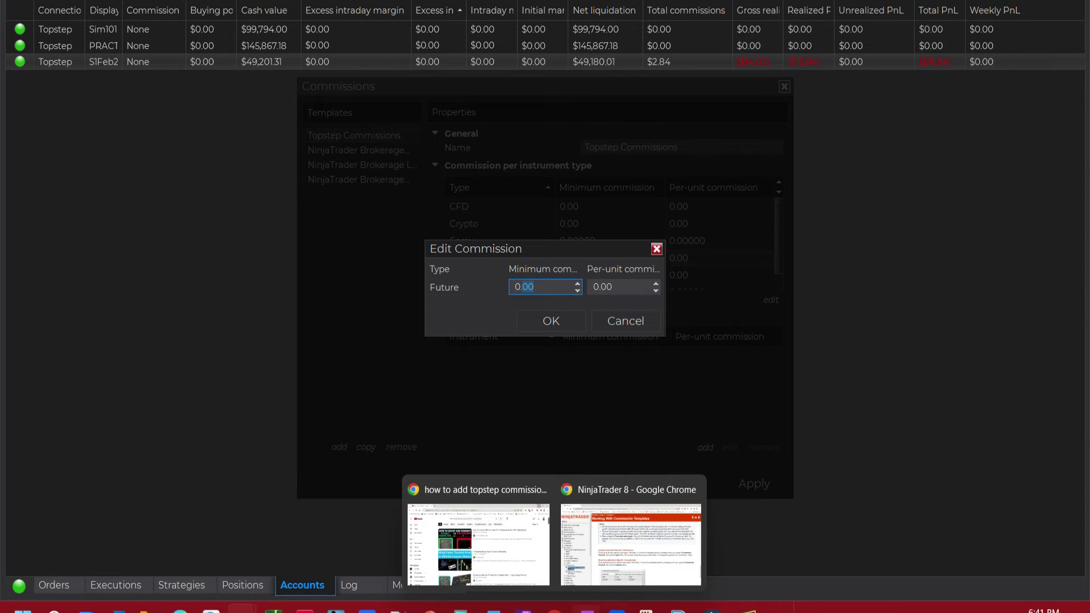
{"action": "left_click", "coordinate": [461, 609]}
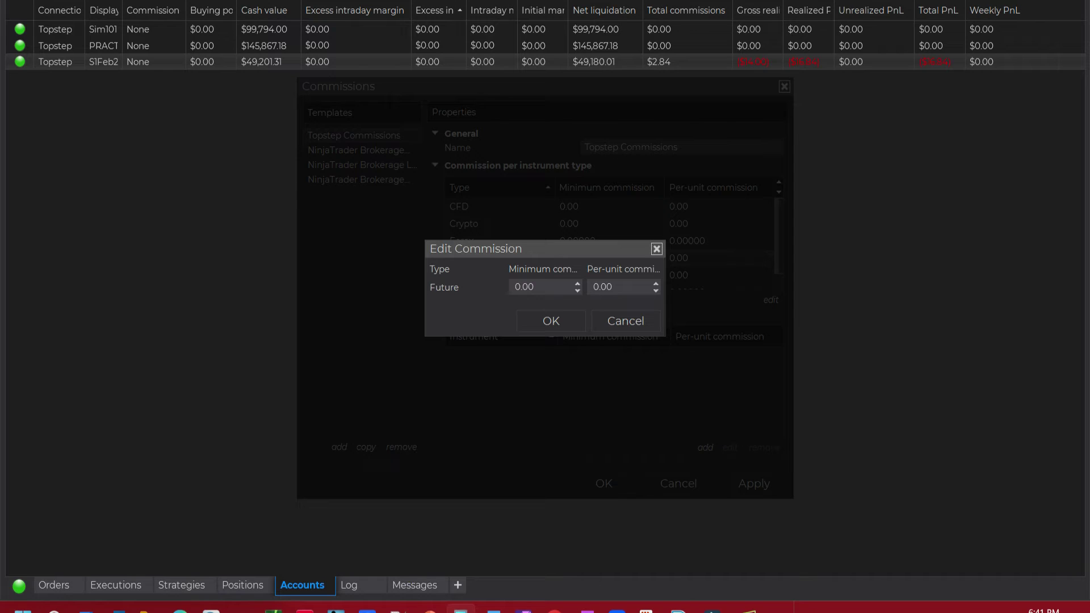
{"action": "left_click", "coordinate": [545, 287]}
{"action": "type", "text": "2"}
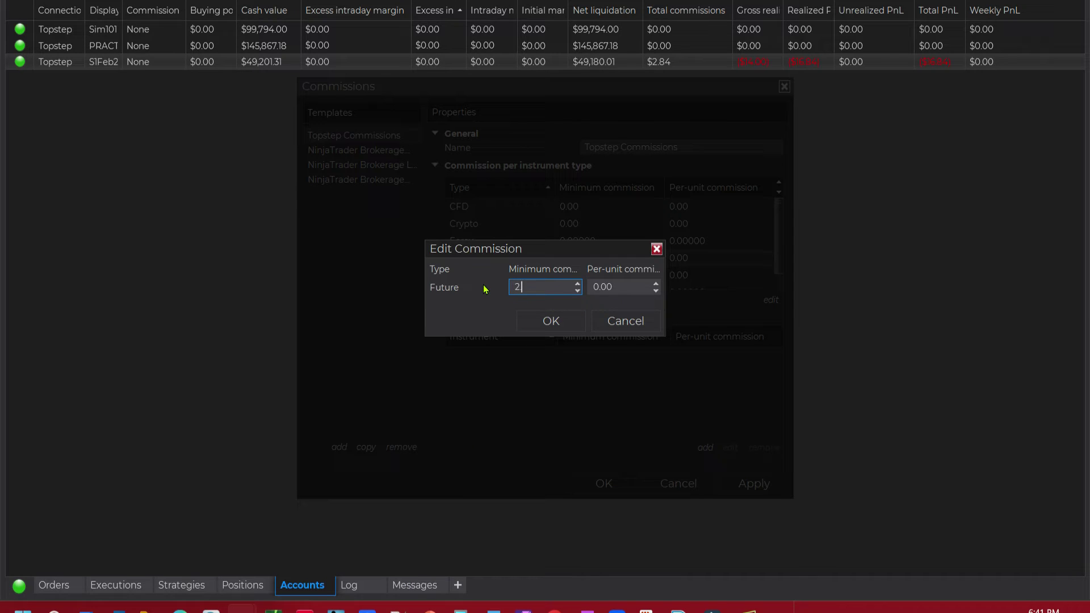
{"action": "type", "text": ".13"}
{"action": "left_click", "coordinate": [617, 288]}
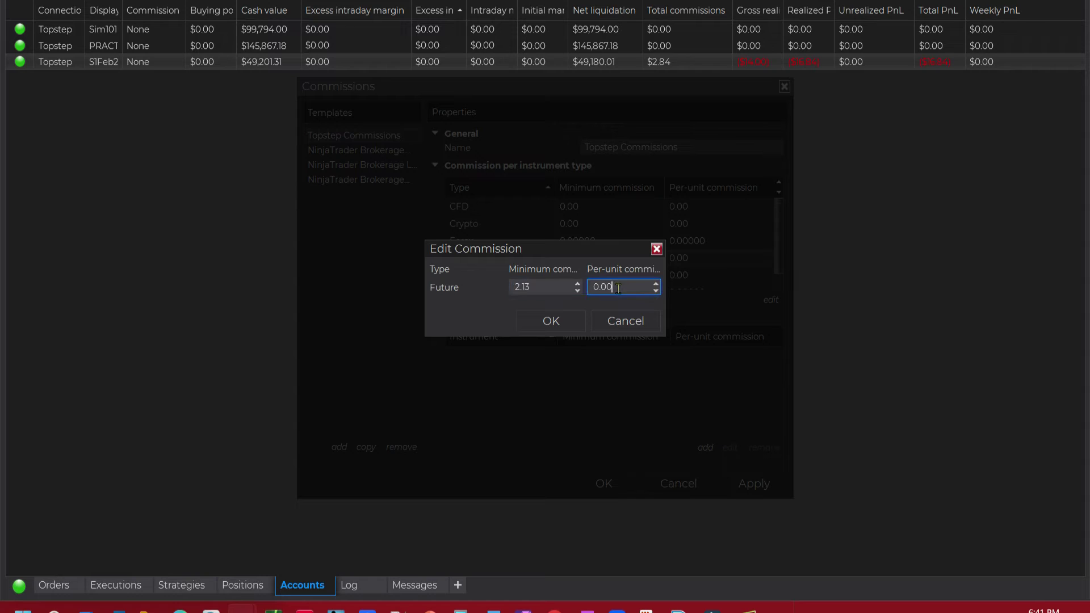
{"action": "double_click", "coordinate": [618, 287]}
{"action": "type", "text": "2.13"}
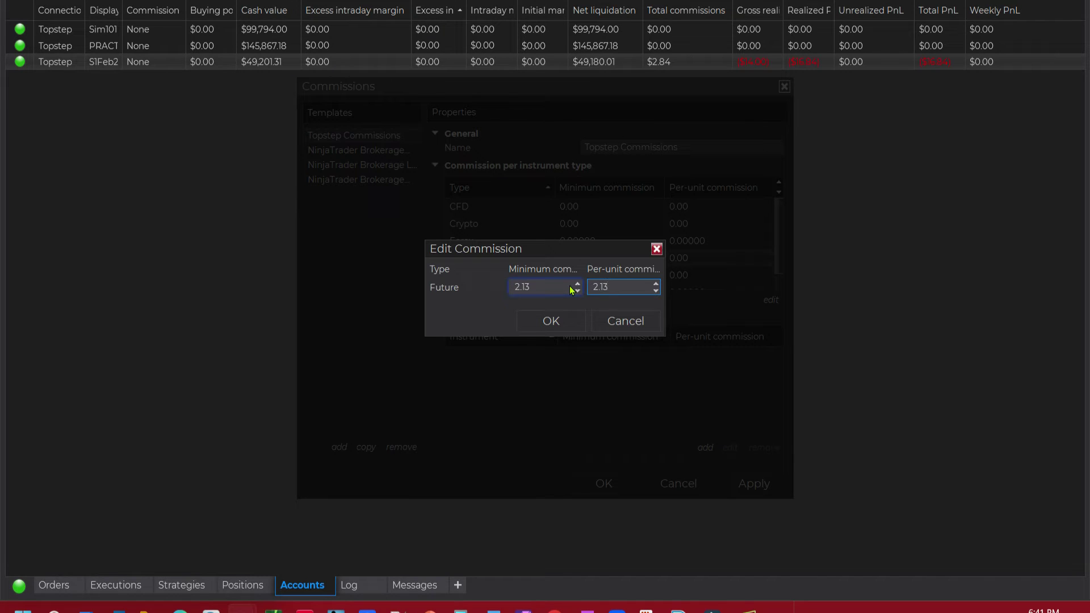
{"action": "left_click", "coordinate": [565, 331]}
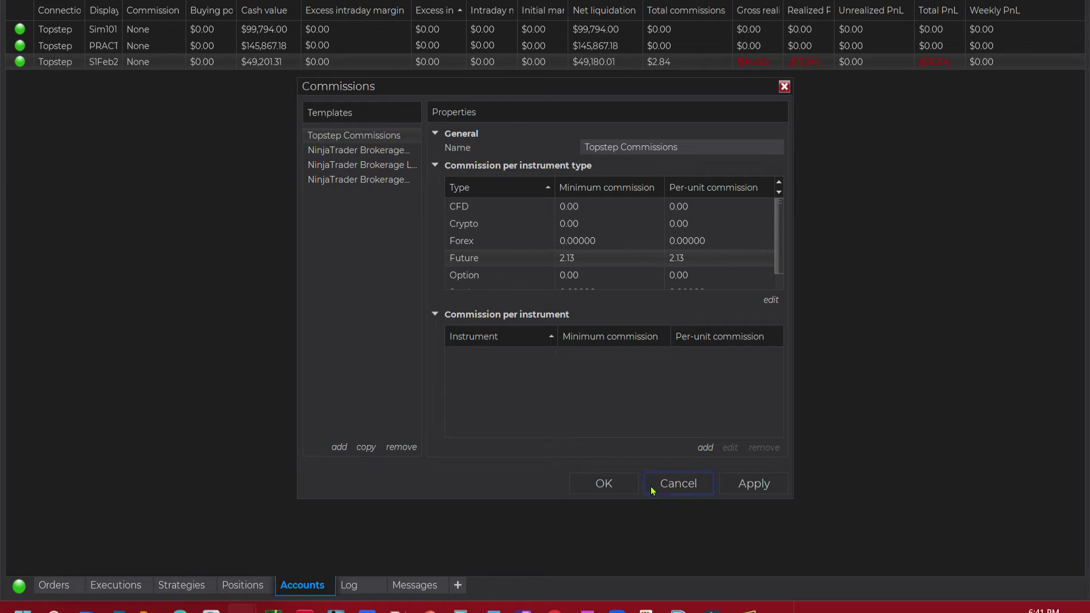
- Add an MNQ entry with 0.71 minimum and 0.71 per-unit commission, then apply the template
{"action": "left_click", "coordinate": [707, 448]}
{"action": "left_click", "coordinate": [494, 288]}
{"action": "left_click", "coordinate": [479, 306]}
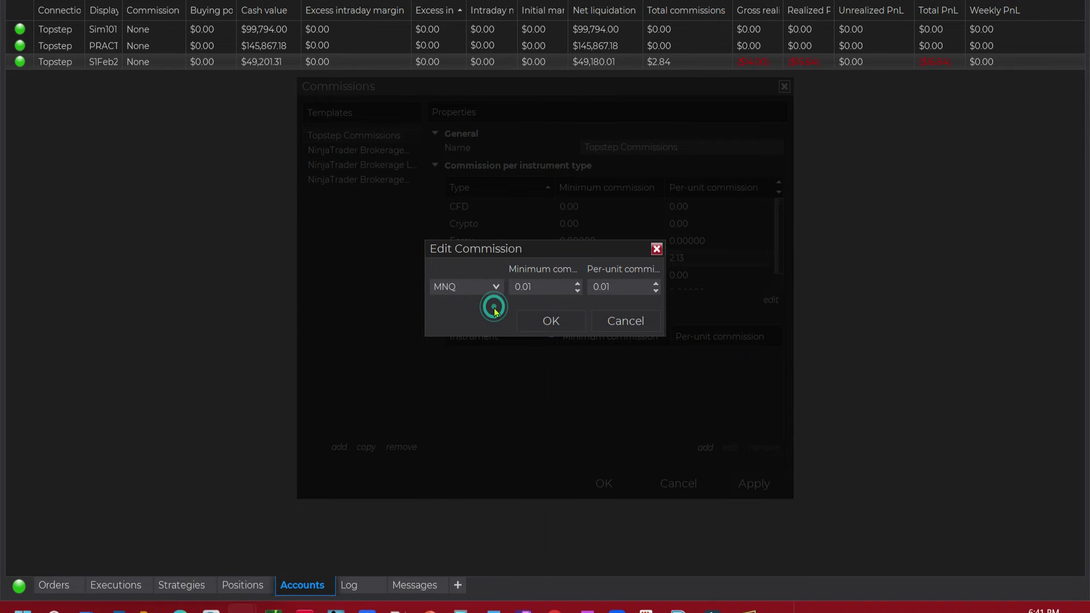
{"action": "left_click", "coordinate": [538, 288]}
{"action": "left_click_drag", "start_coordinate": [539, 288], "coordinate": [522, 288]}
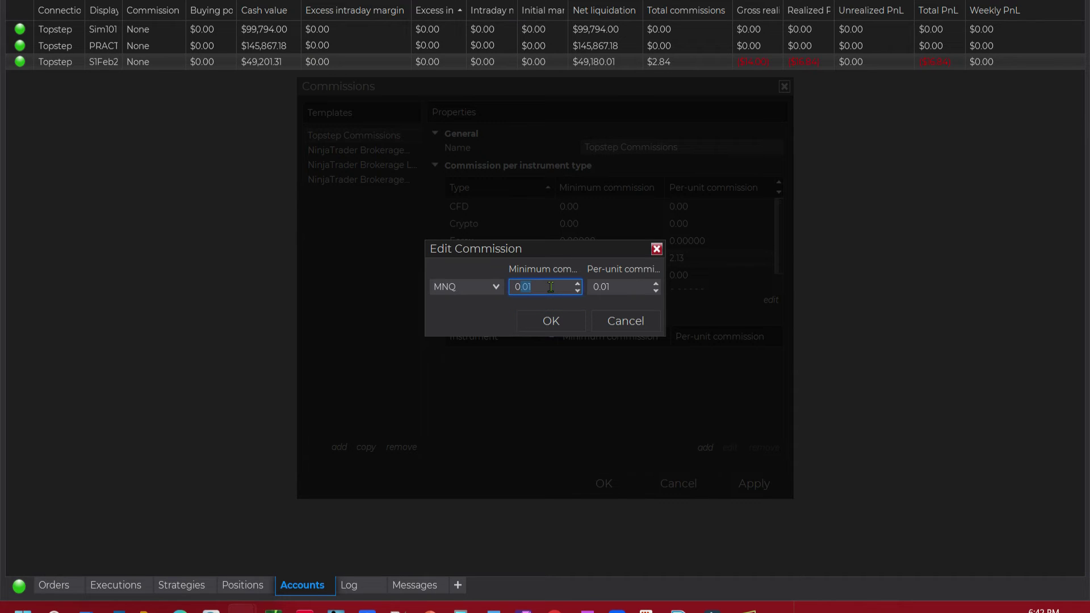
{"action": "left_click", "coordinate": [551, 287]}
{"action": "key", "text": "BackSpace"}
{"action": "key", "text": "BackSpace"}
{"action": "key", "text": "BackSpace"}
{"action": "type", "text": ".71"}
{"action": "key", "text": "Tab"}
{"action": "left_click_drag", "start_coordinate": [614, 286], "coordinate": [600, 286]}
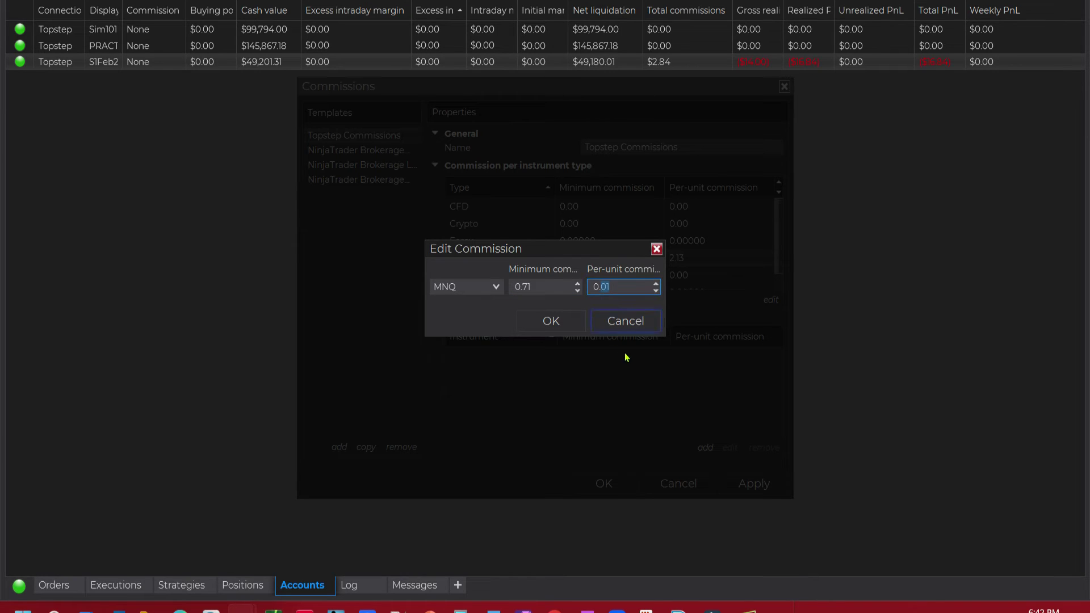
{"action": "type", "text": "71"}
{"action": "left_click", "coordinate": [561, 326]}
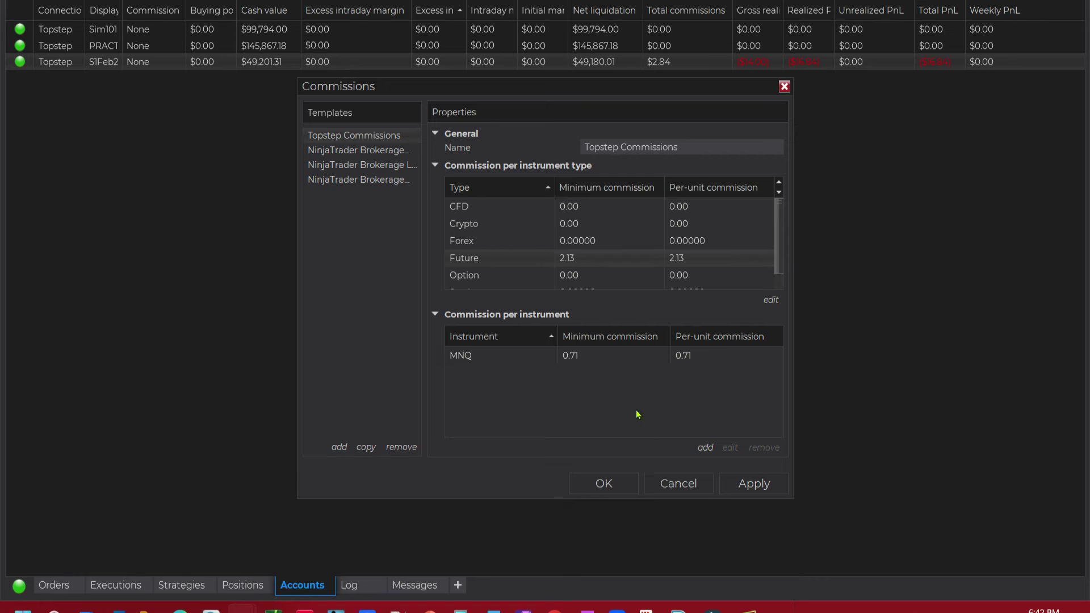
{"action": "left_click", "coordinate": [744, 486]}
- Close the Commissions window and set the third Topstep account's commission to Topstep Commissions
{"action": "left_click", "coordinate": [612, 484]}
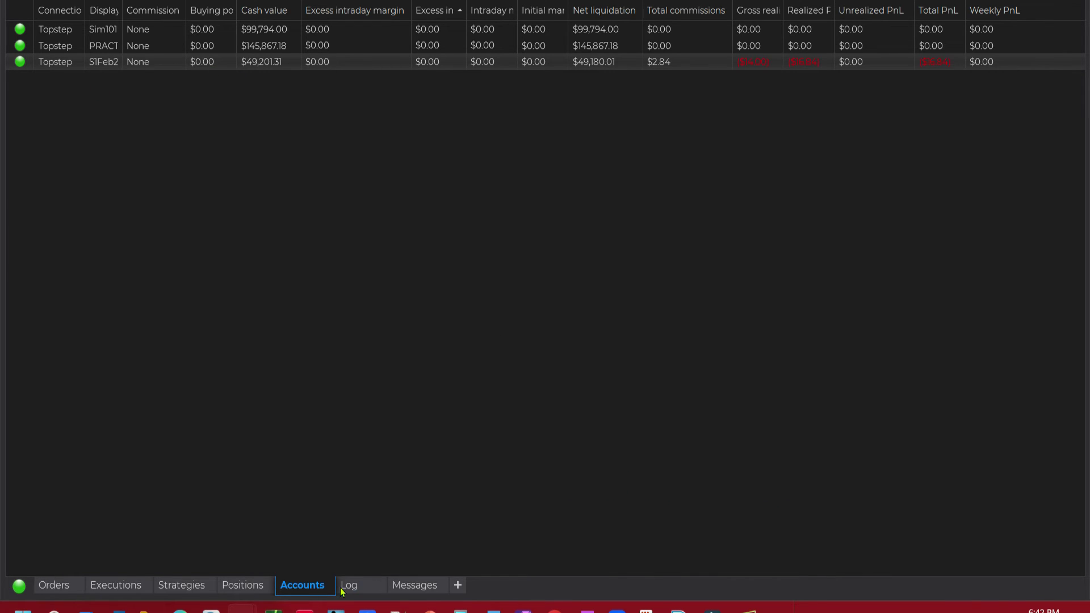
{"action": "left_click", "coordinate": [97, 66]}
{"action": "right_click", "coordinate": [97, 66]}
{"action": "left_click", "coordinate": [124, 95]}
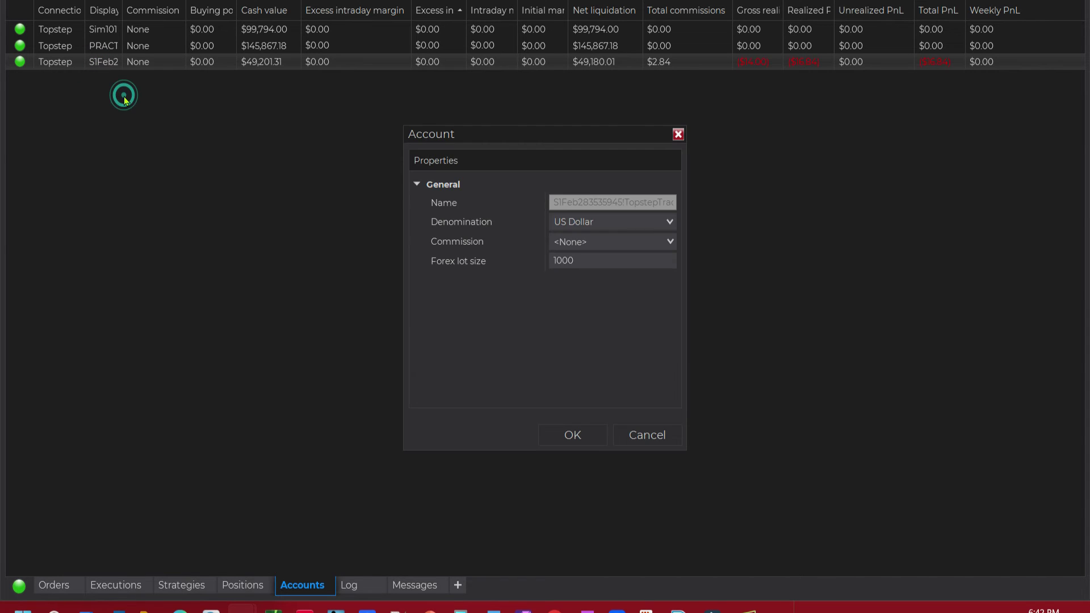
{"action": "left_click", "coordinate": [659, 245]}
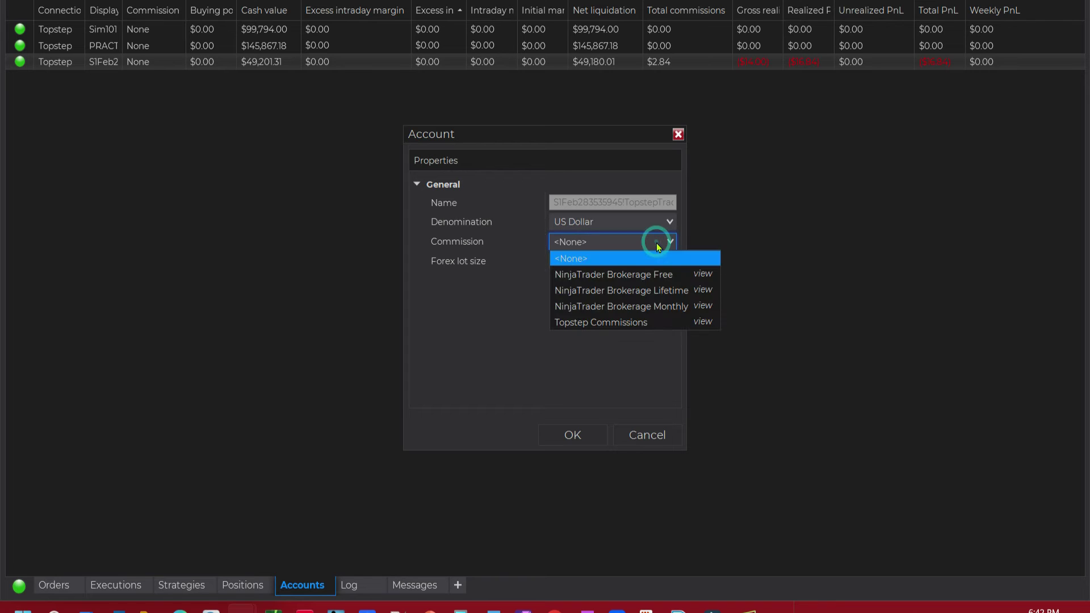
{"action": "left_click", "coordinate": [643, 322]}
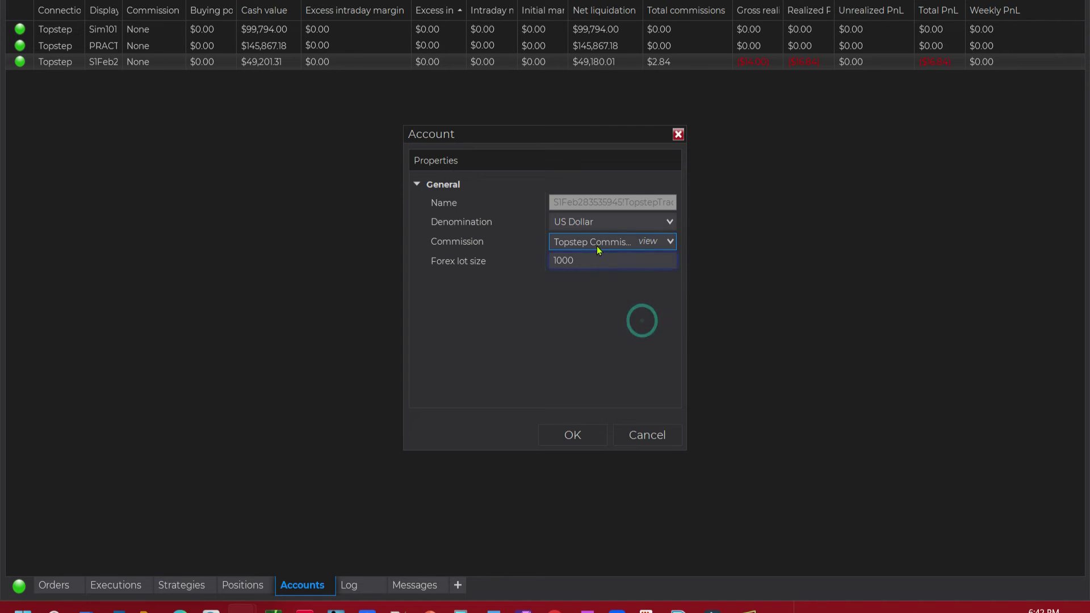
{"action": "left_click", "coordinate": [574, 438]}
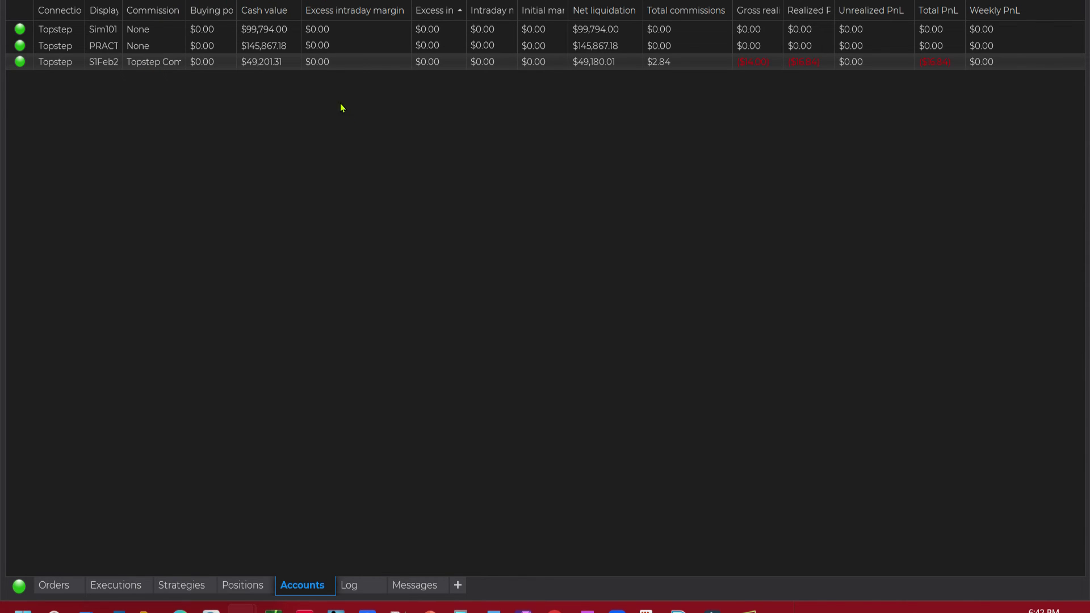
{"action": "right_click", "coordinate": [321, 103]}
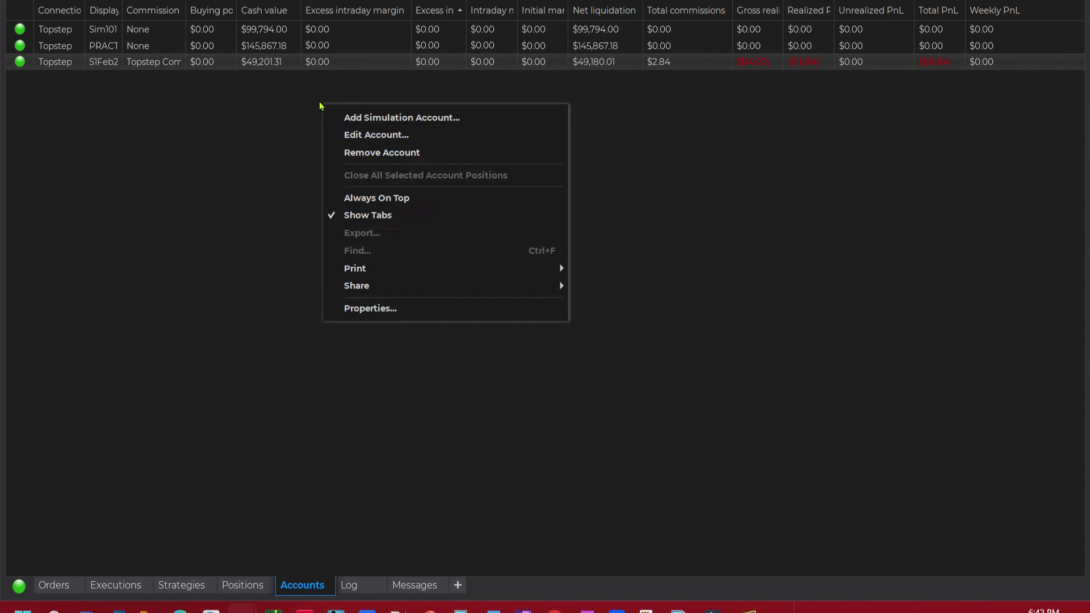
{"action": "left_click", "coordinate": [399, 310]}
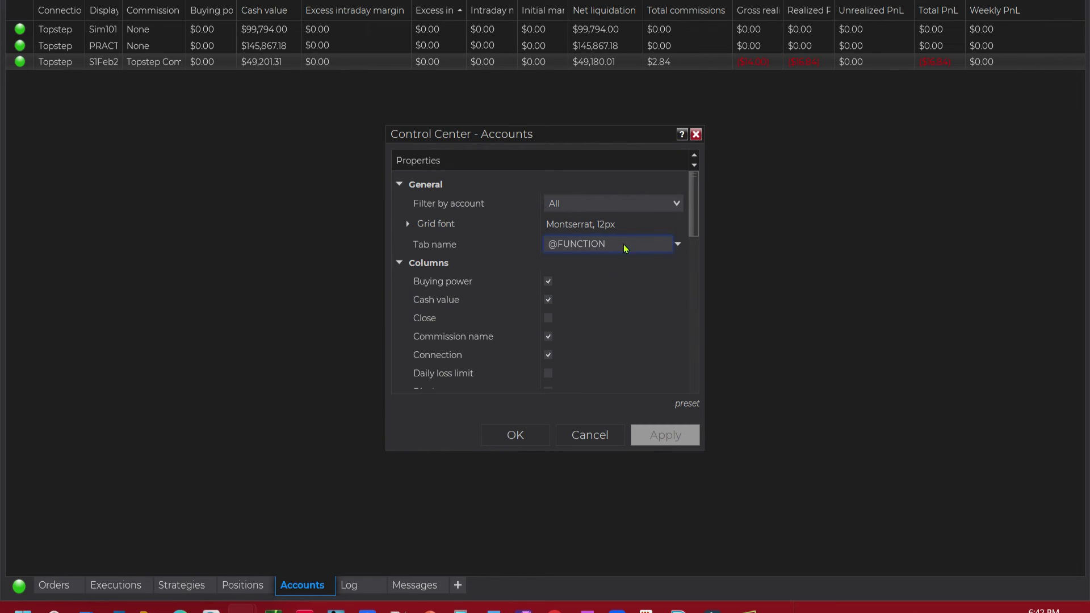
{"action": "scroll", "coordinate": [608, 269], "scroll_direction": "down", "scroll_amount": 1}
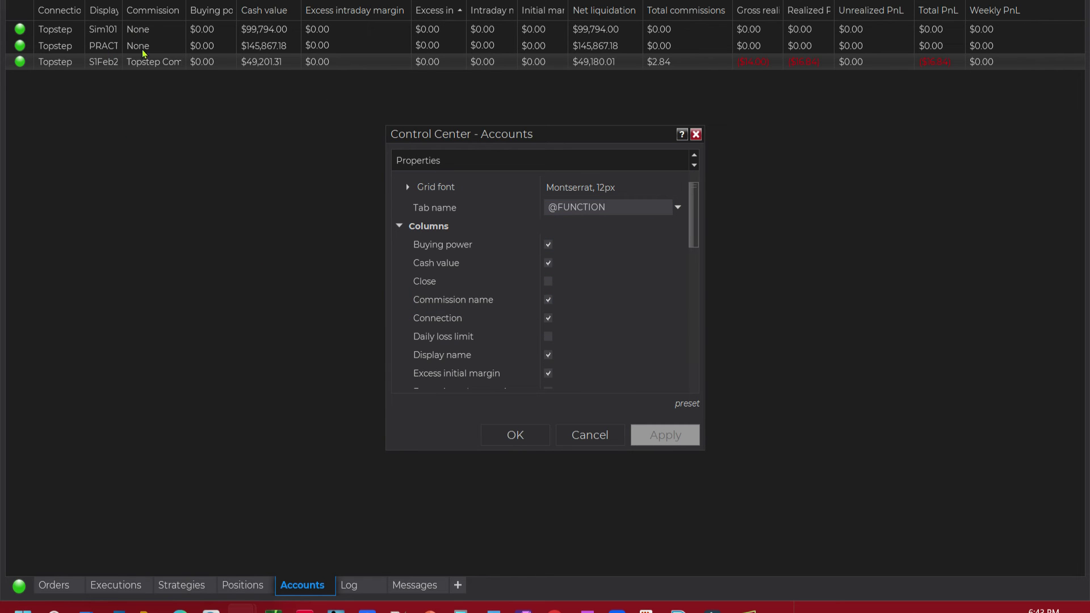
{"action": "left_click", "coordinate": [548, 300]}
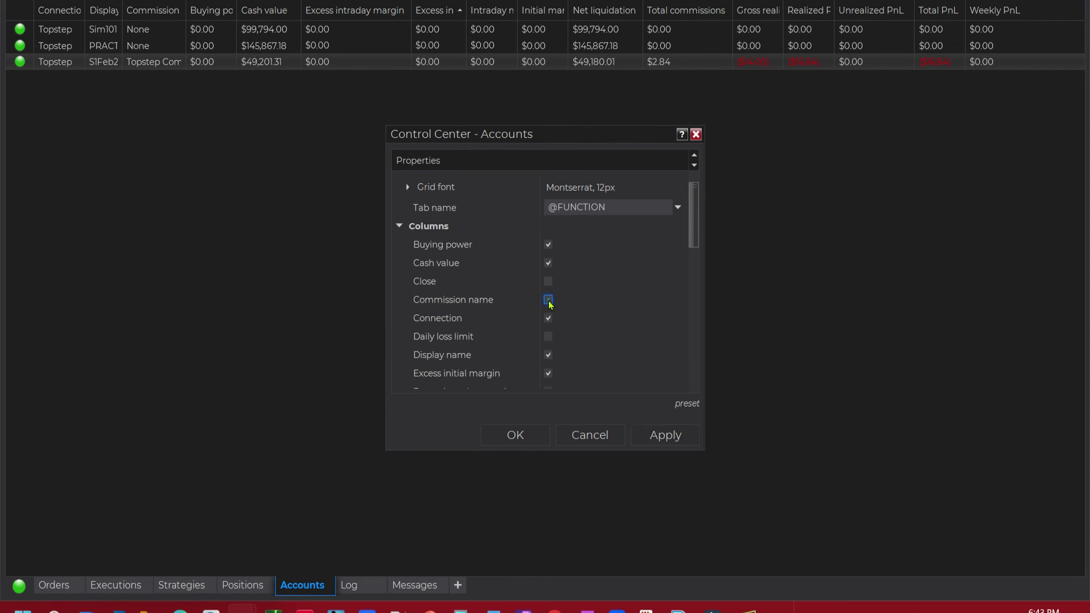
{"action": "left_click", "coordinate": [549, 301]}
{"action": "left_click", "coordinate": [549, 301]}
{"action": "left_click", "coordinate": [665, 435]}
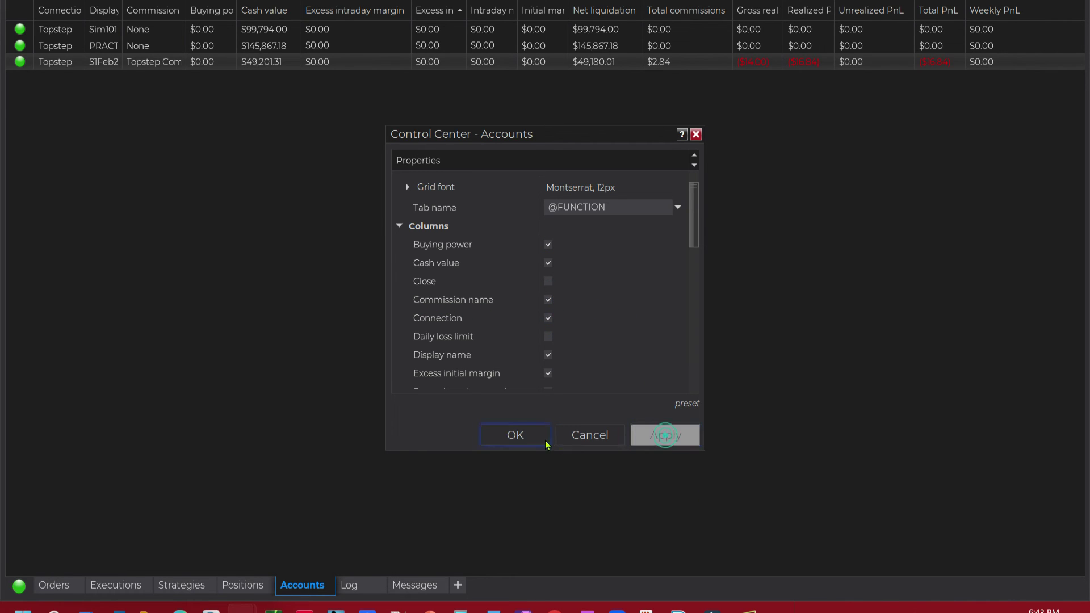
{"action": "left_click", "coordinate": [546, 441]}
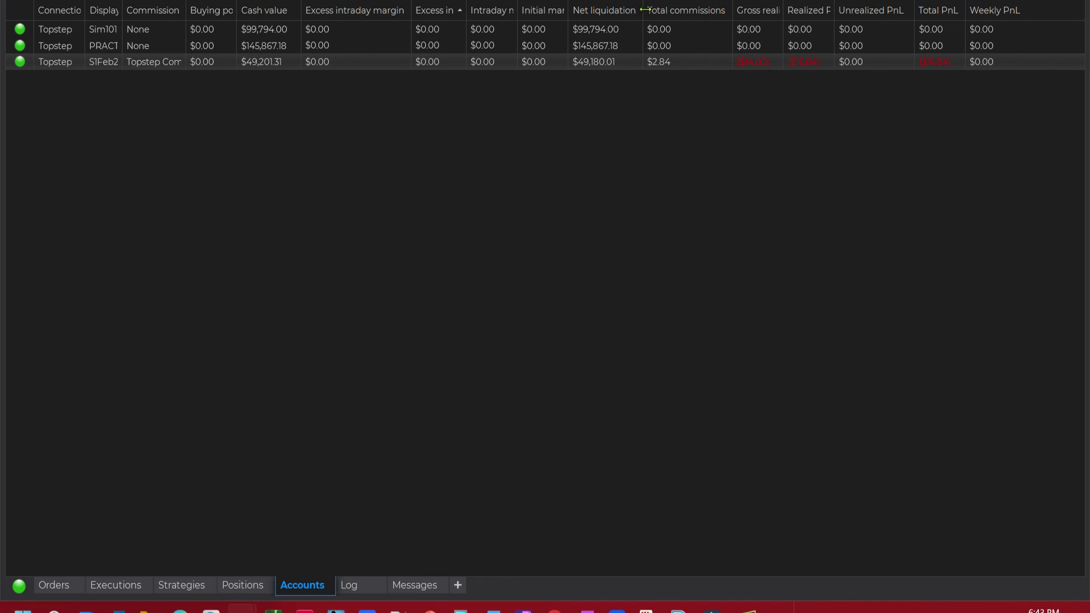
- Sort the accounts by Total commissions, keeping that column next to Net liquidation
{"action": "left_click_drag", "start_coordinate": [689, 9], "coordinate": [198, 29]}
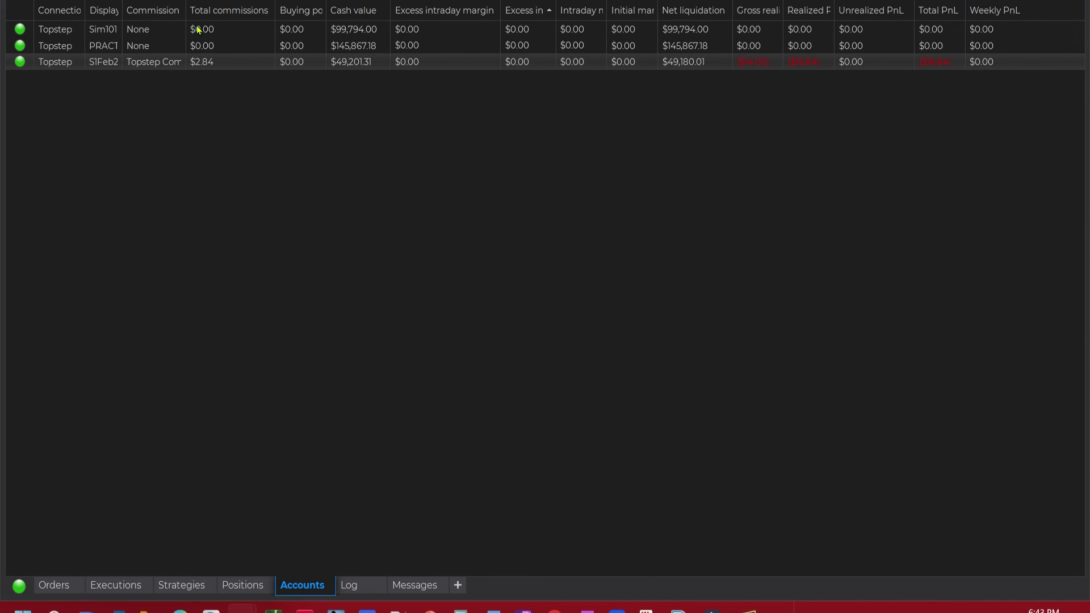
{"action": "left_click", "coordinate": [134, 11]}
{"action": "left_click", "coordinate": [214, 14]}
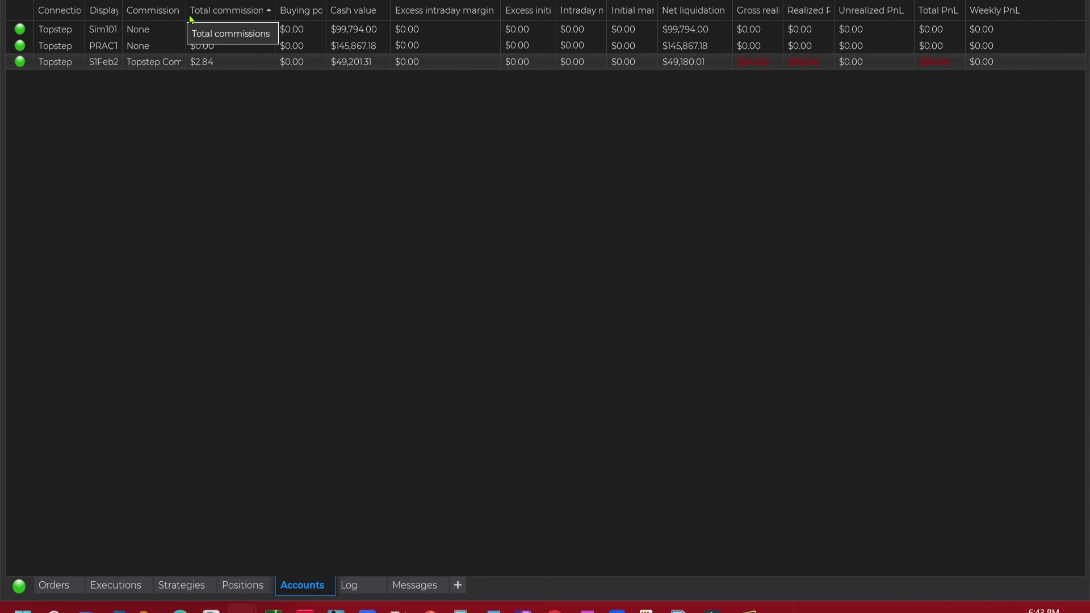
{"action": "left_click_drag", "start_coordinate": [214, 14], "coordinate": [714, 26]}
{"action": "left_click", "coordinate": [756, 166]}
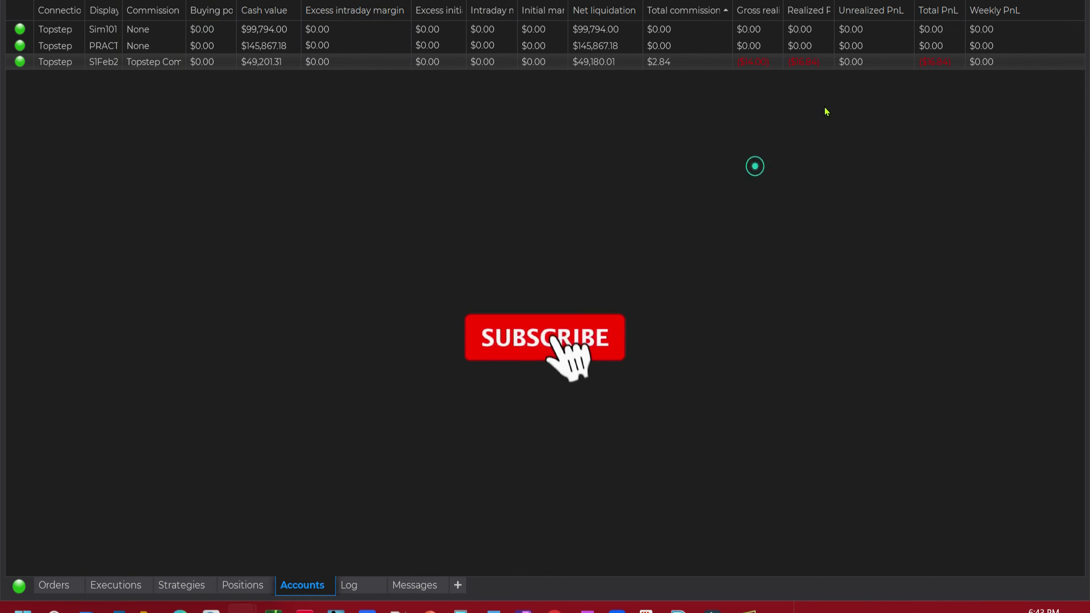